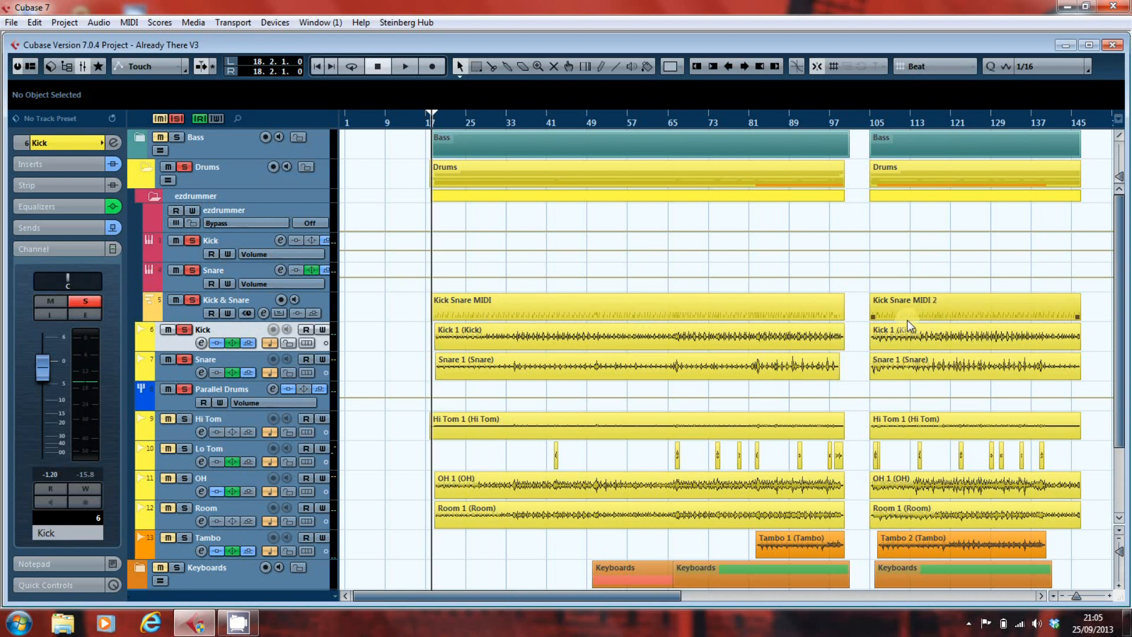
- Open the first Kick event in the Sample Editor, display its hitpoints and raise the hitpoint threshold slightly
double_click(601, 336)
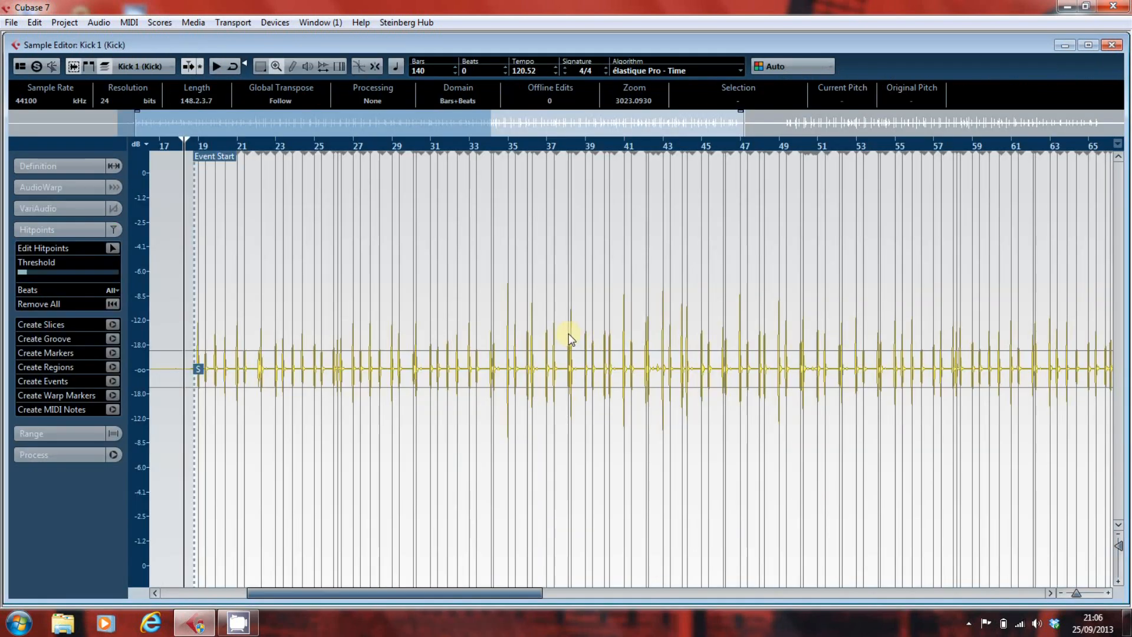
left_click(113, 249)
left_click(70, 229)
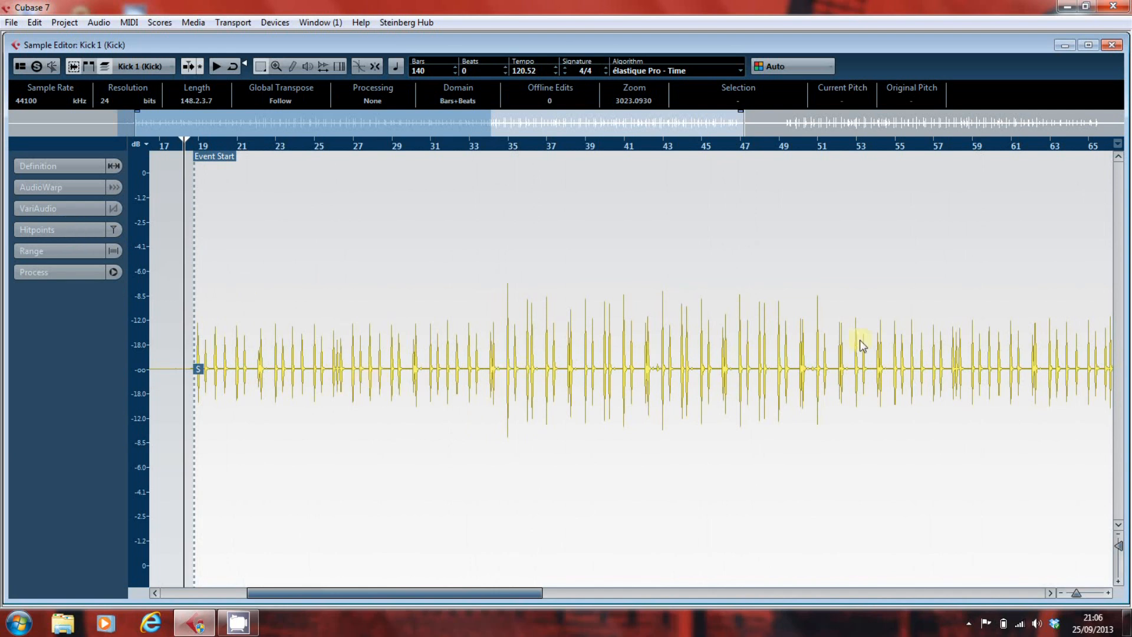
left_click(43, 227)
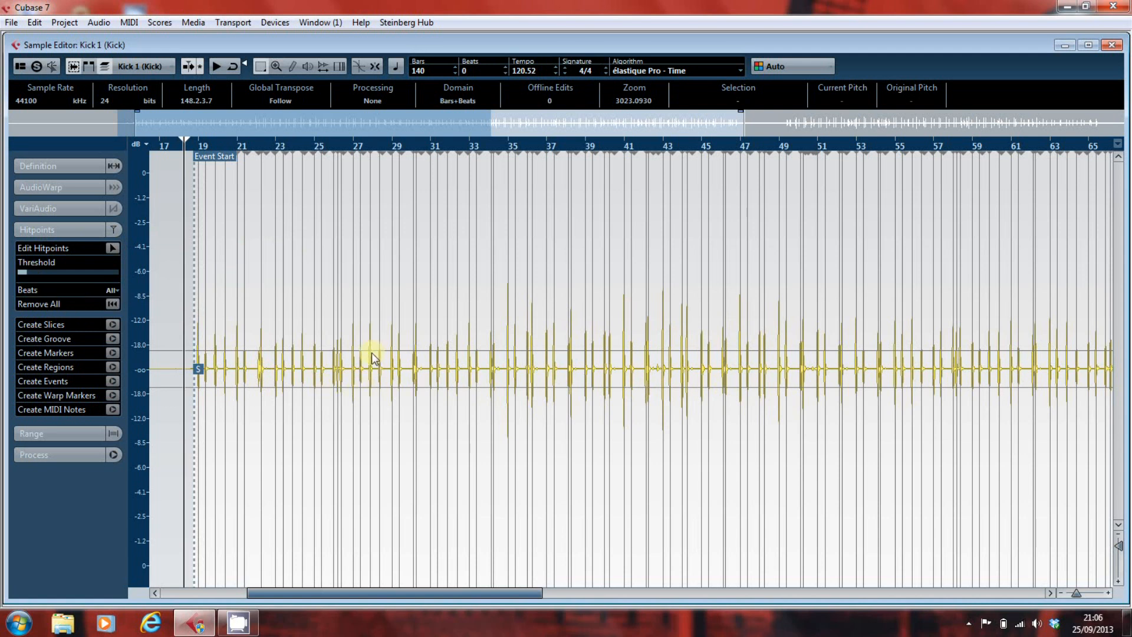
mouse_move(29, 277)
left_mouse_down()
mouse_move(24, 270)
mouse_move(93, 271)
mouse_move(29, 276)
left_mouse_up()
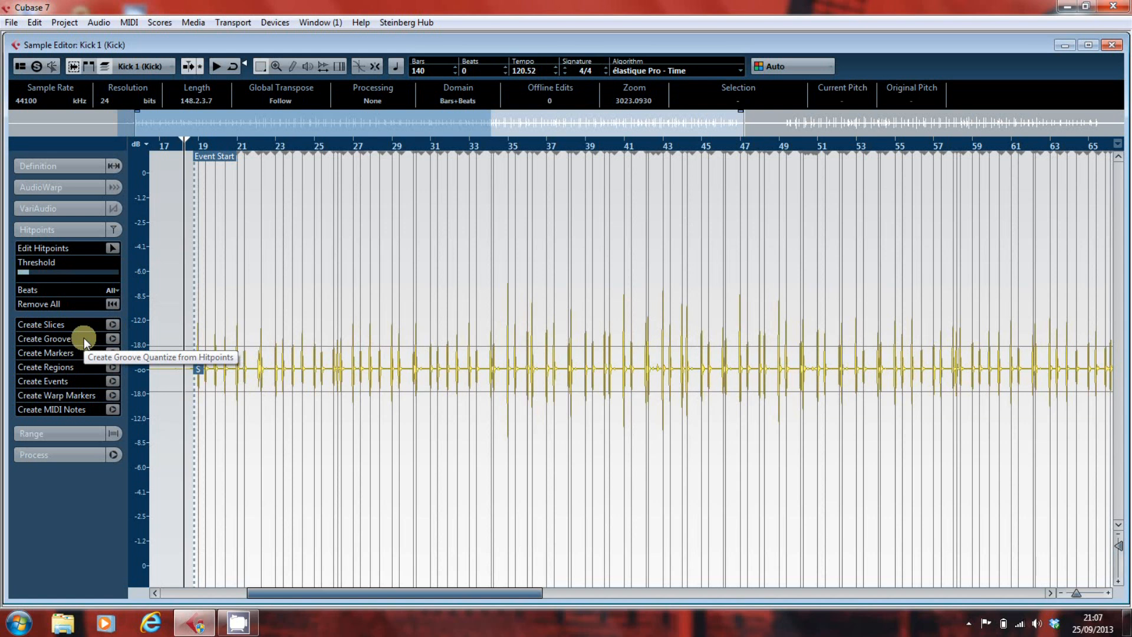
- Convert the kick hitpoints to MIDI notes on a new MIDI track, using Dynamic Velocity, pitch C1 and length 1/8, and close the Sample Editor
left_click(112, 410)
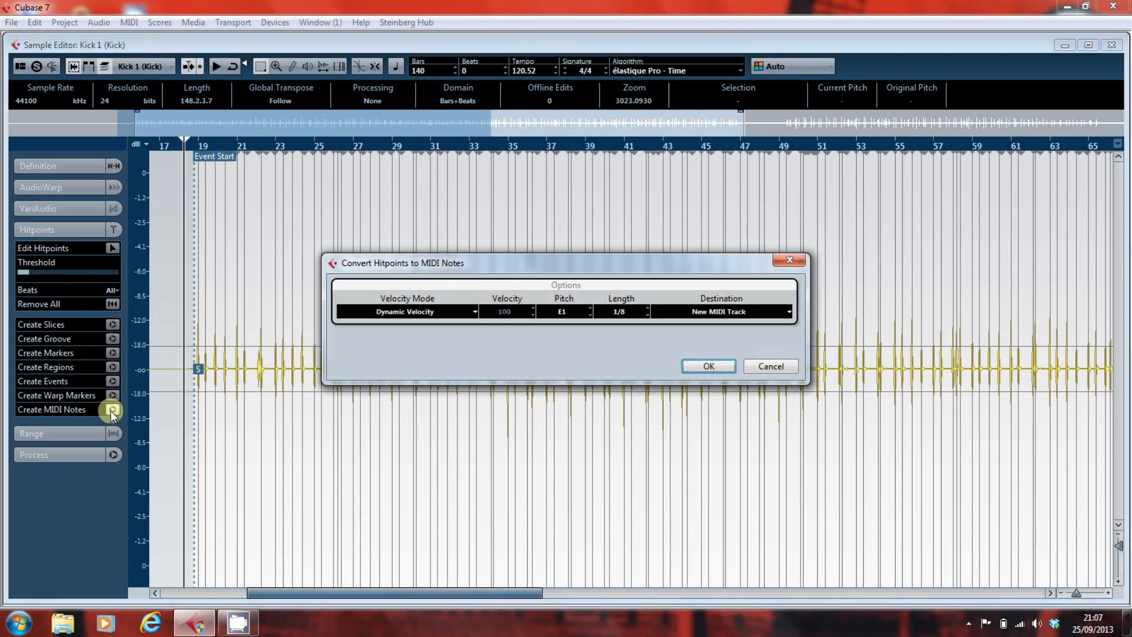
left_click(422, 310)
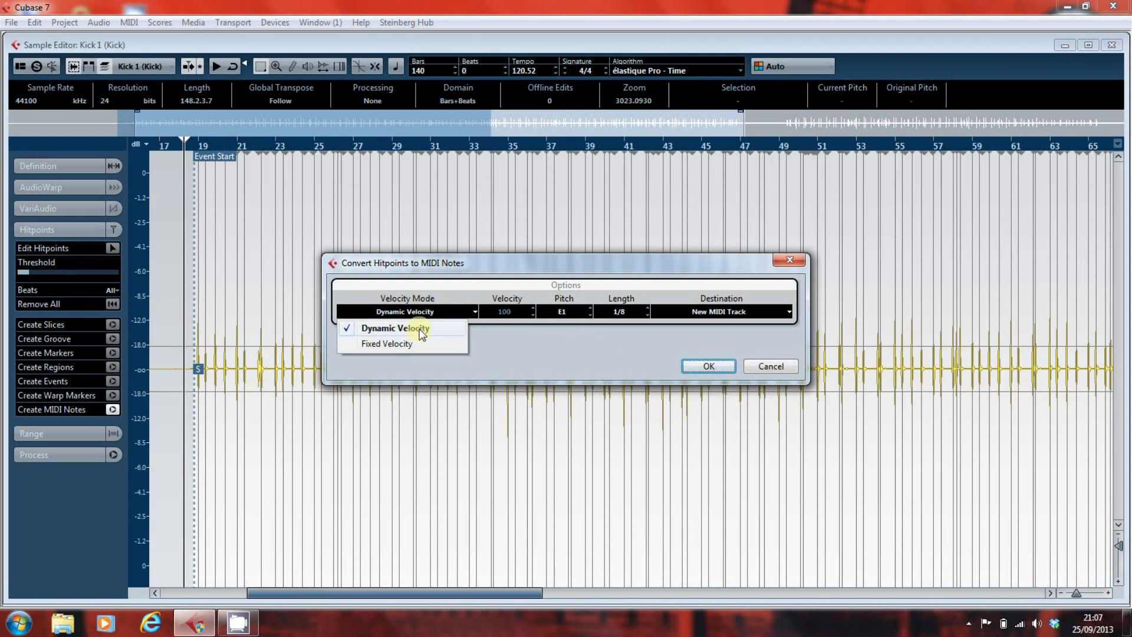
left_click(522, 342)
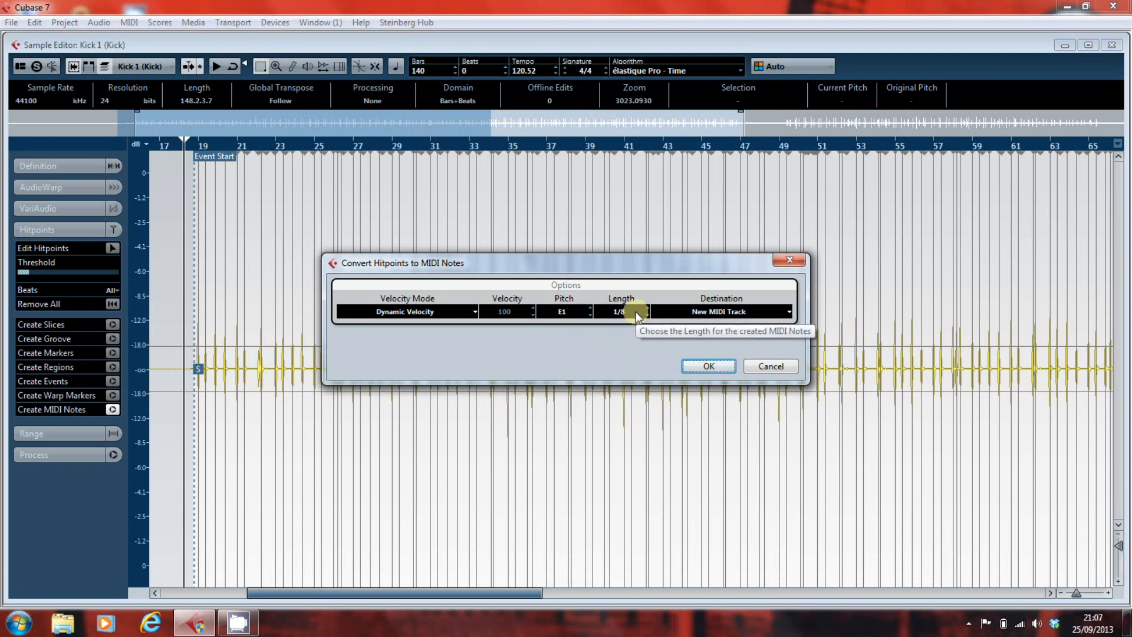
left_click(672, 315)
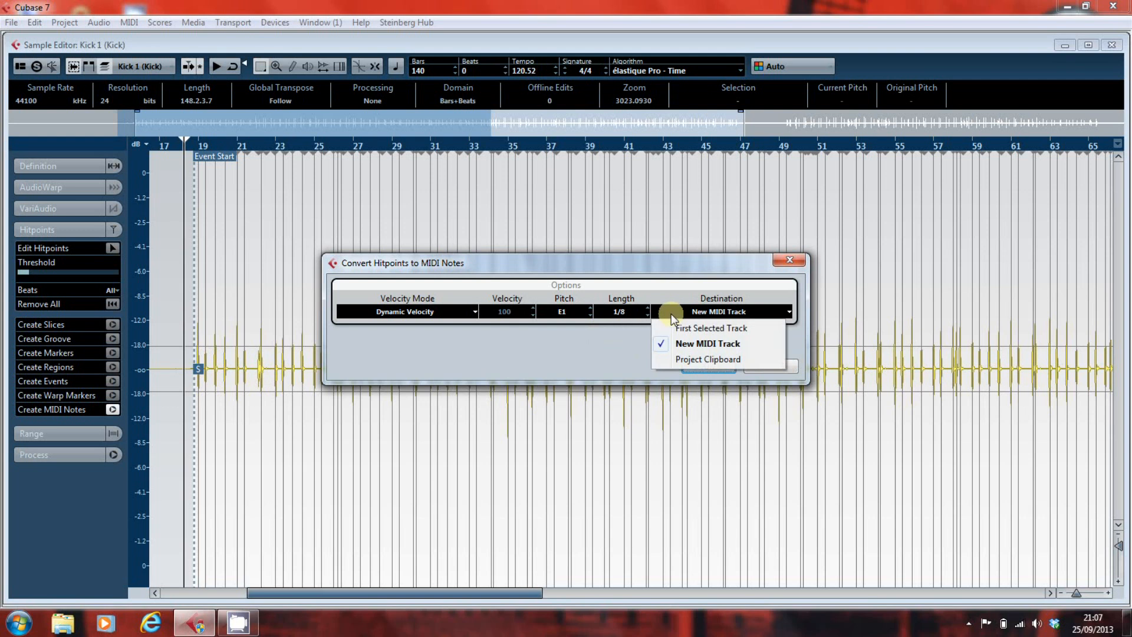
left_click(680, 345)
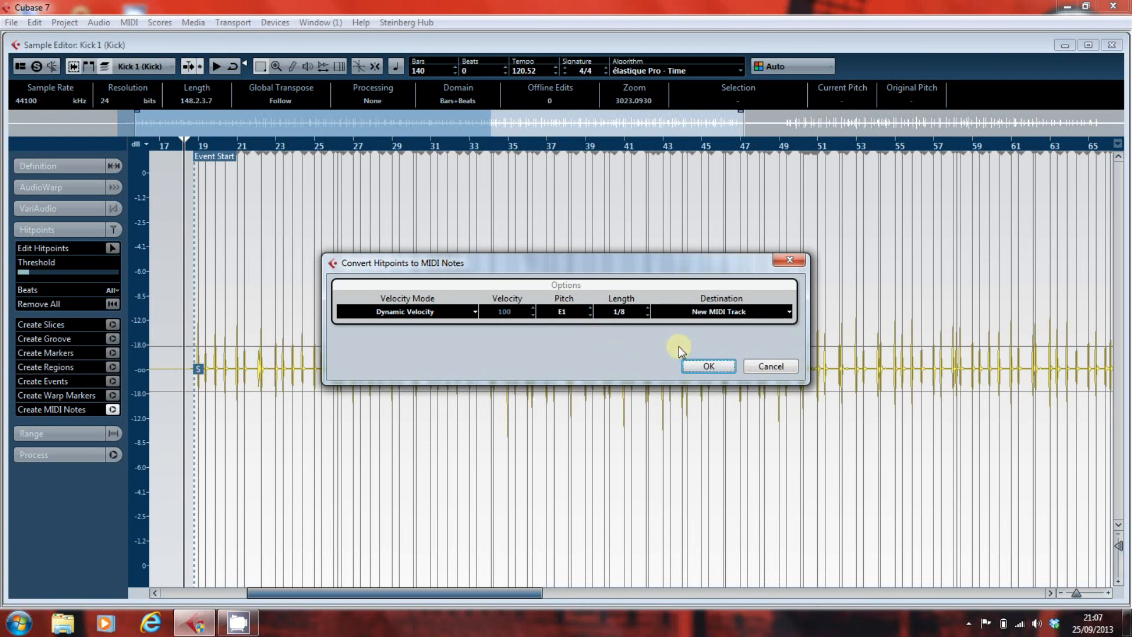
left_click(590, 313)
left_click(590, 314)
left_click(590, 314)
left_click(590, 314)
left_click(707, 368)
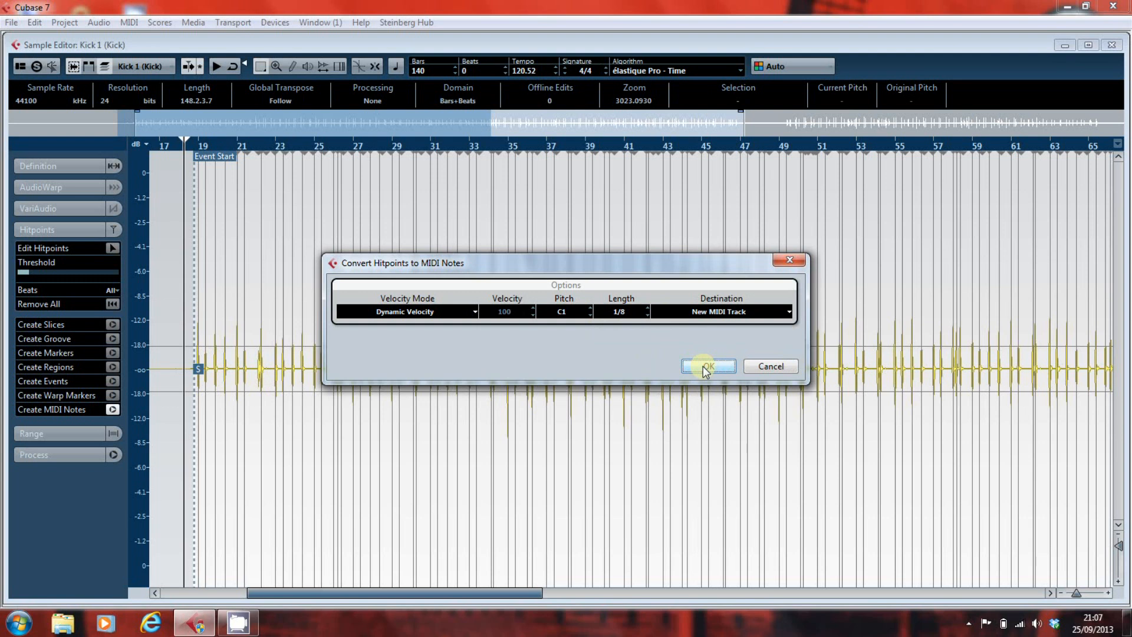
left_click(706, 367)
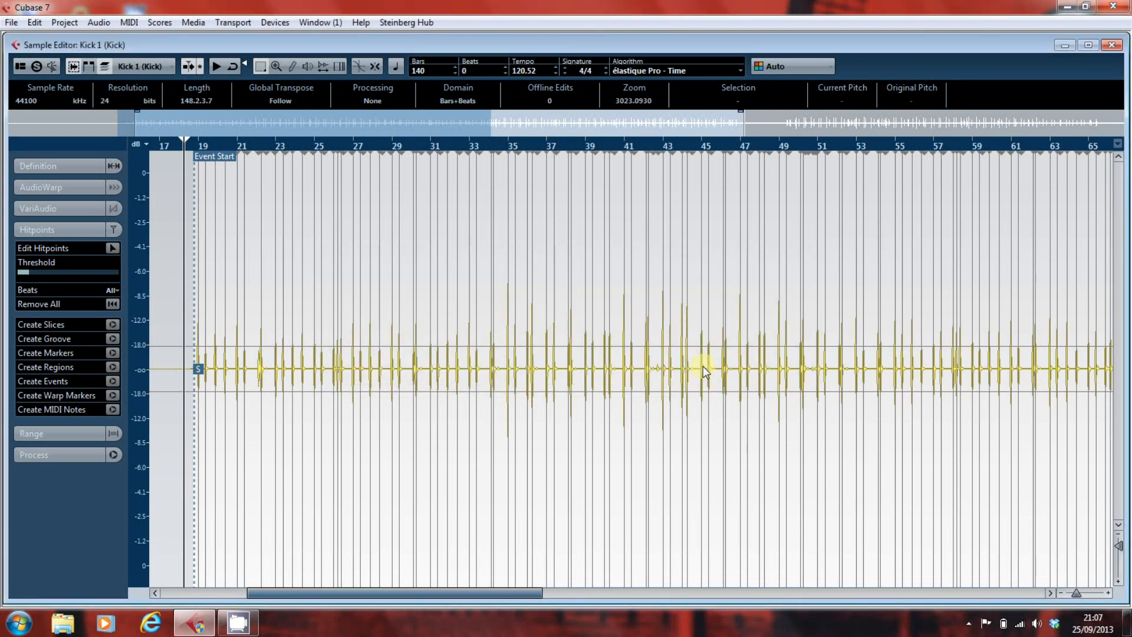
key("Return")
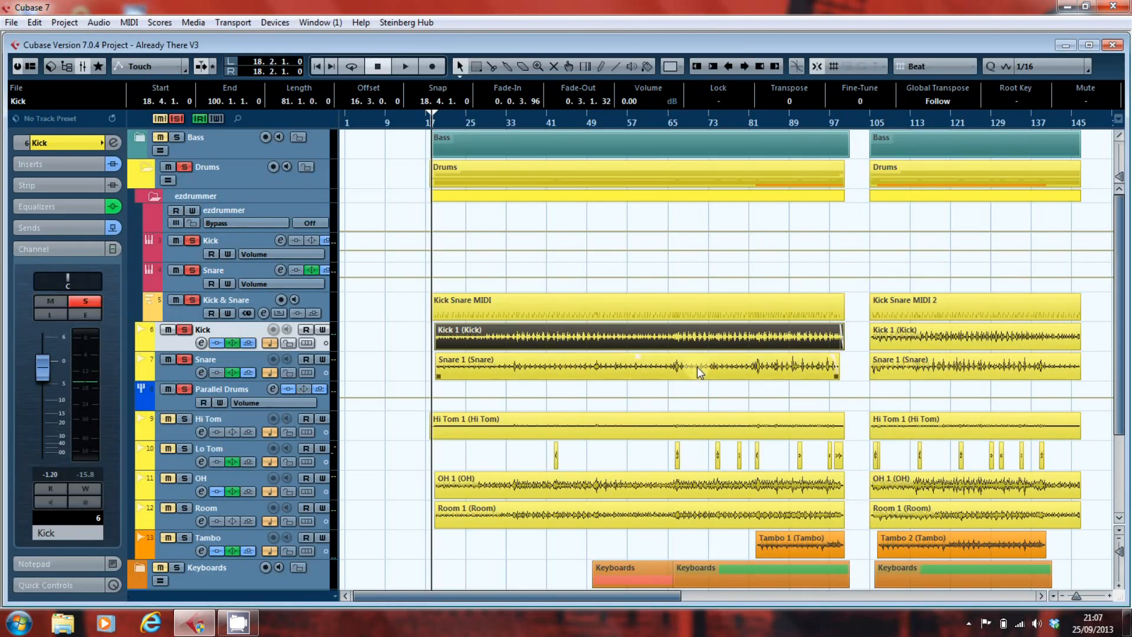
- Open the Kick_midi part in the Key Editor to examine its notes, and return to the project
scroll(697, 367, "down", 3)
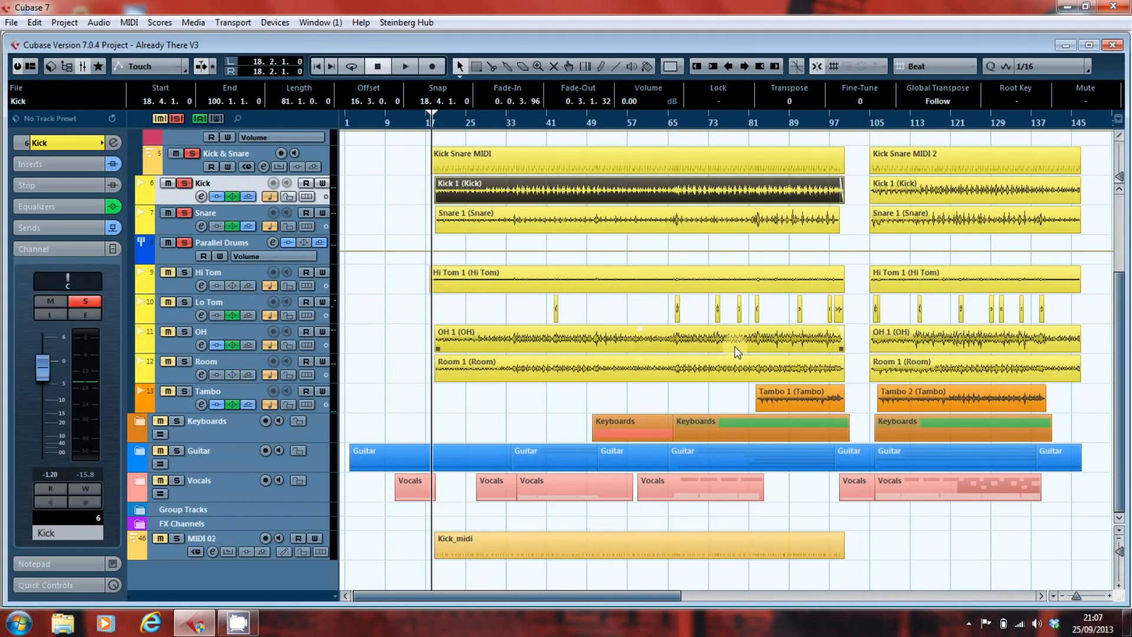
left_click(495, 546)
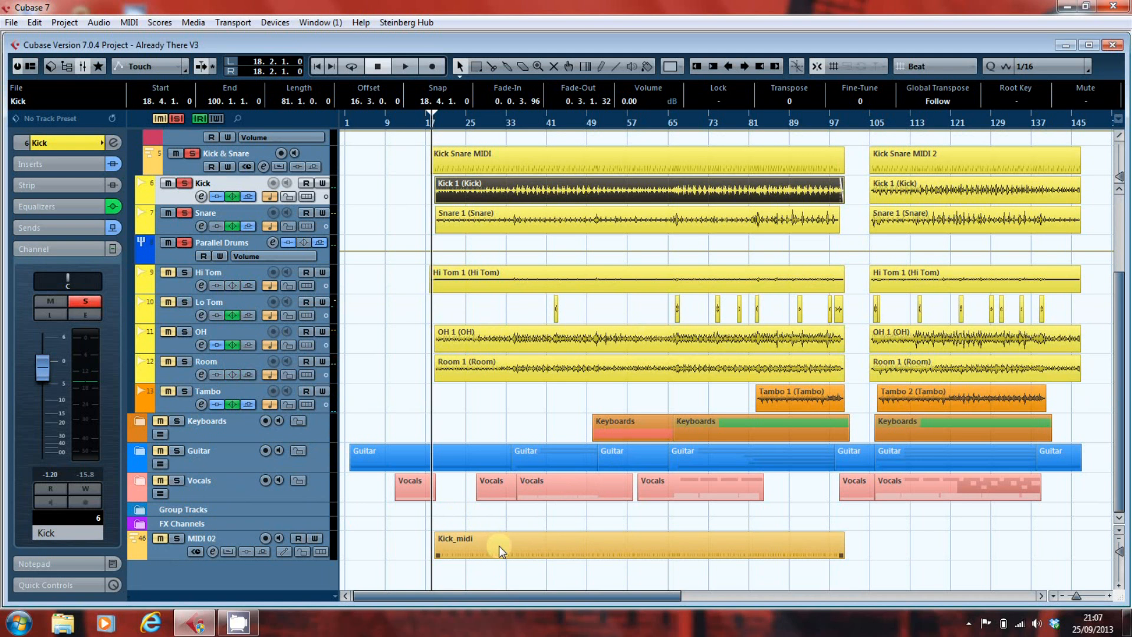
double_click(499, 546)
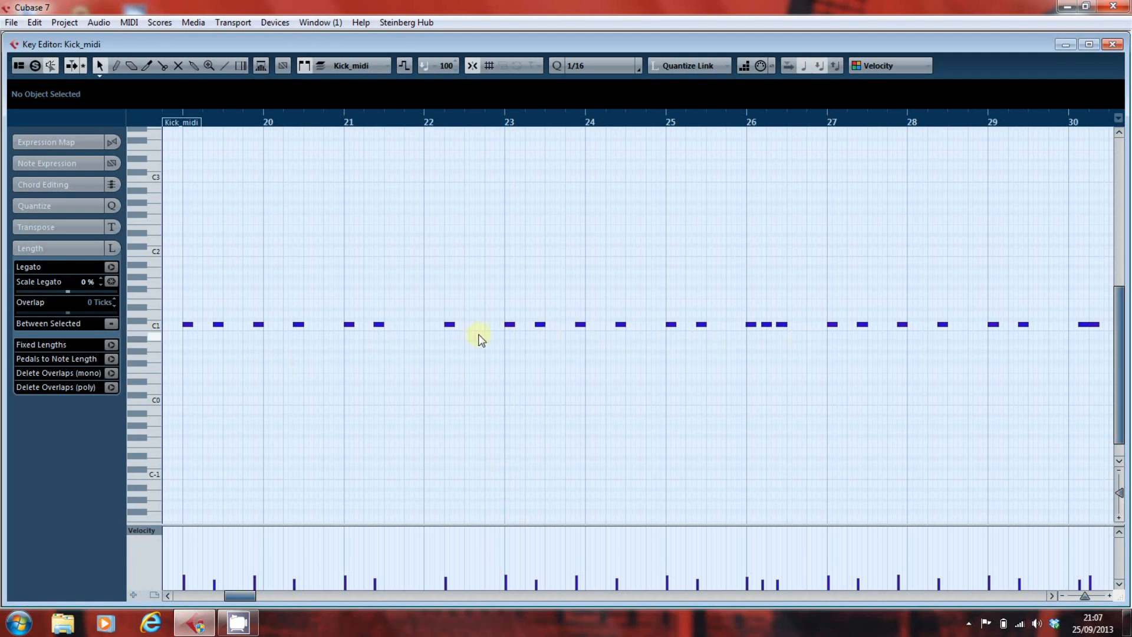
key("Escape")
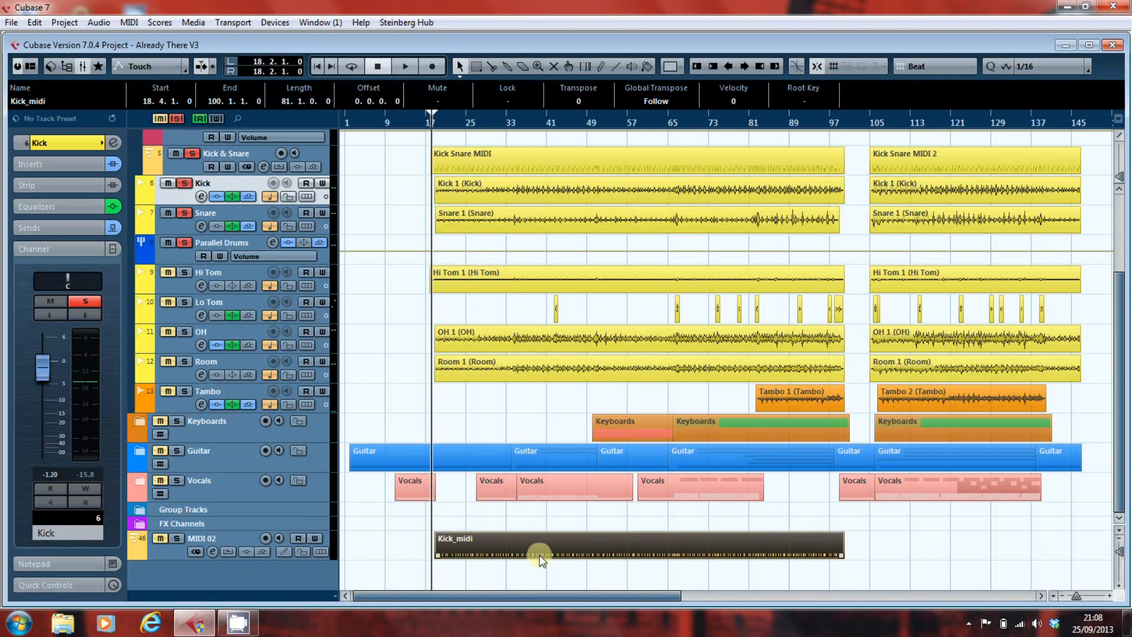
- Try moving the Kick_midi part onto the Kick & Snare track over the existing Kick Snare MIDI part, and undo the move
left_click_drag(538, 547, 537, 159)
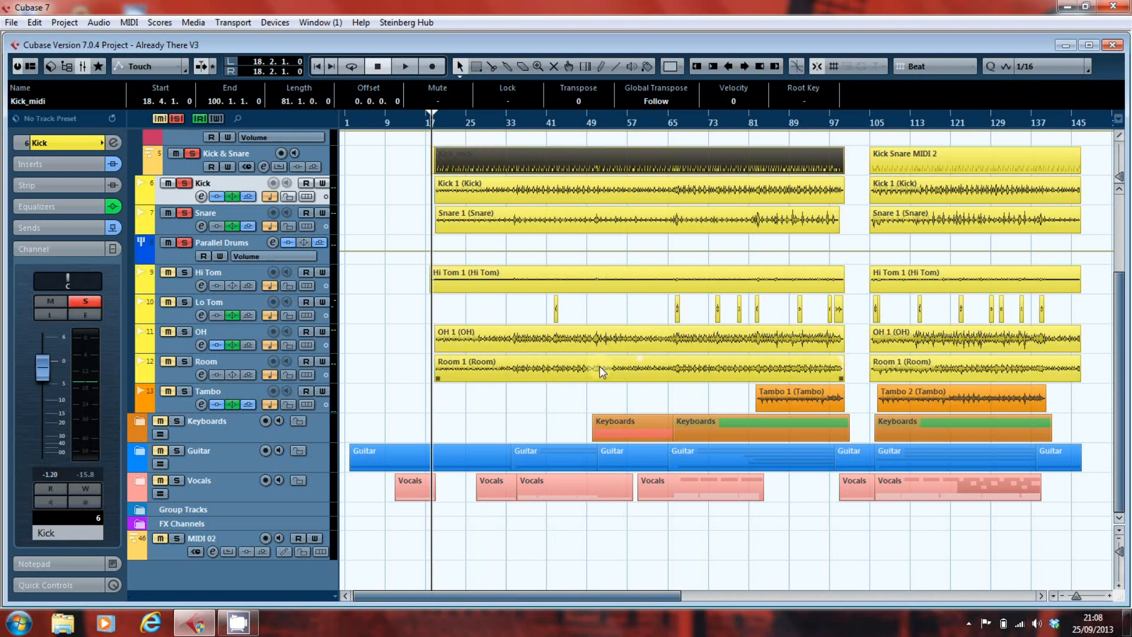
right_click(364, 145)
left_click(415, 145)
key("1")
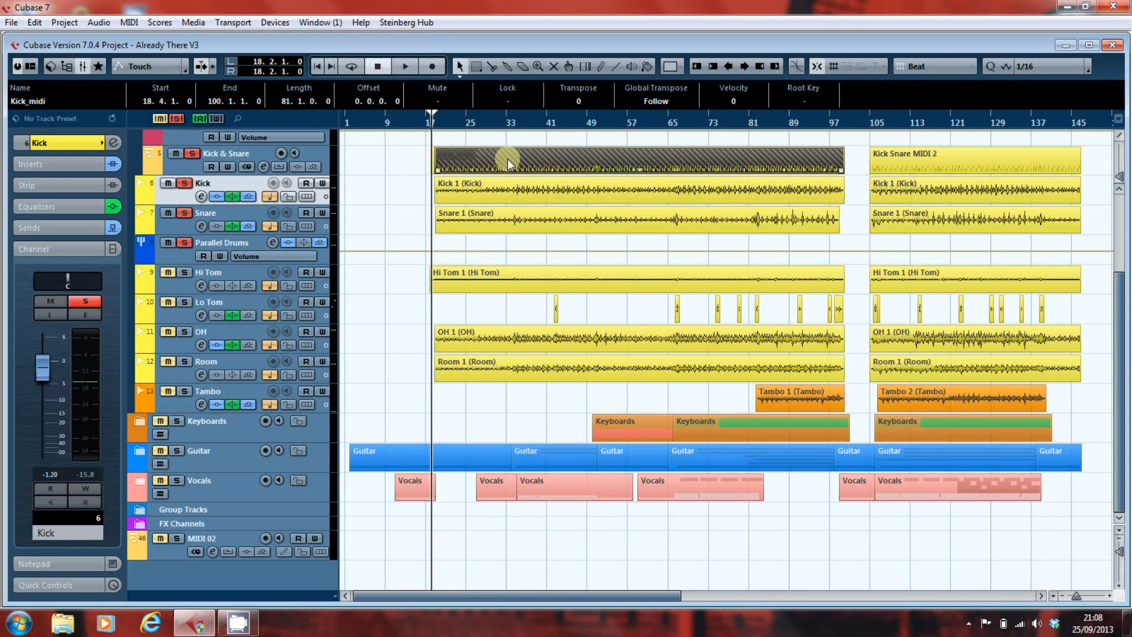
right_click(375, 152)
left_click(375, 153)
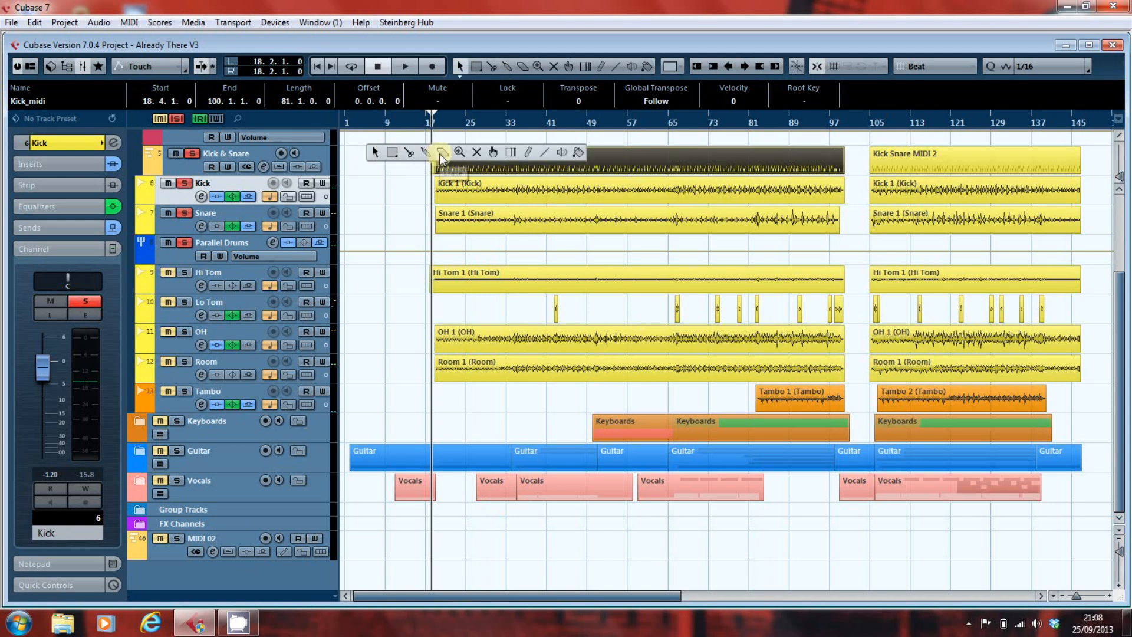
left_click(400, 167)
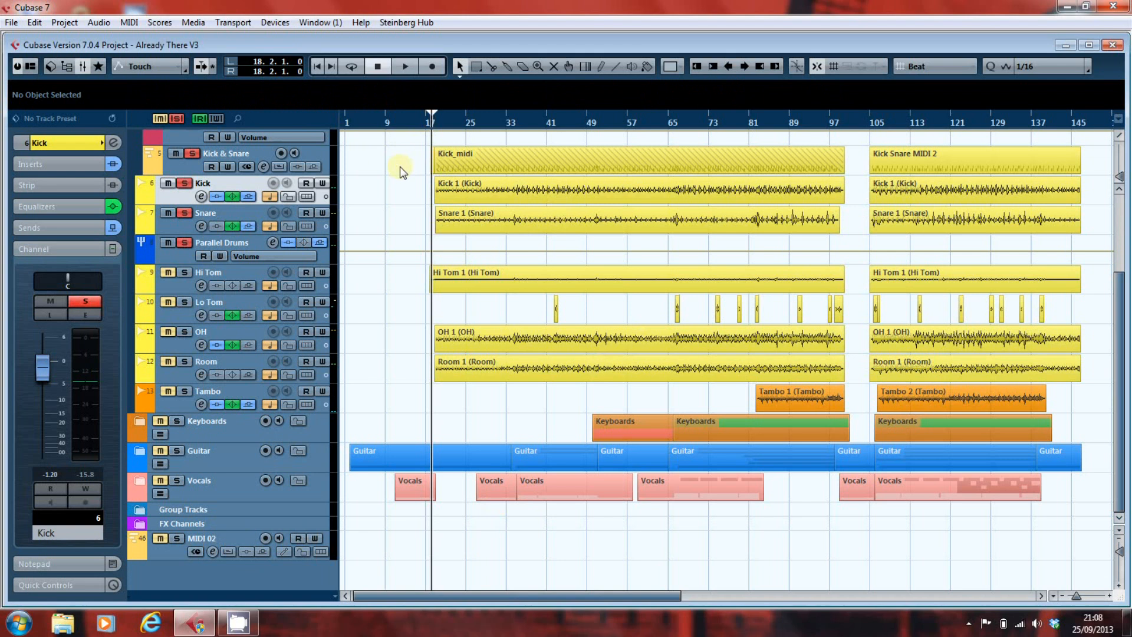
key("ctrl+z")
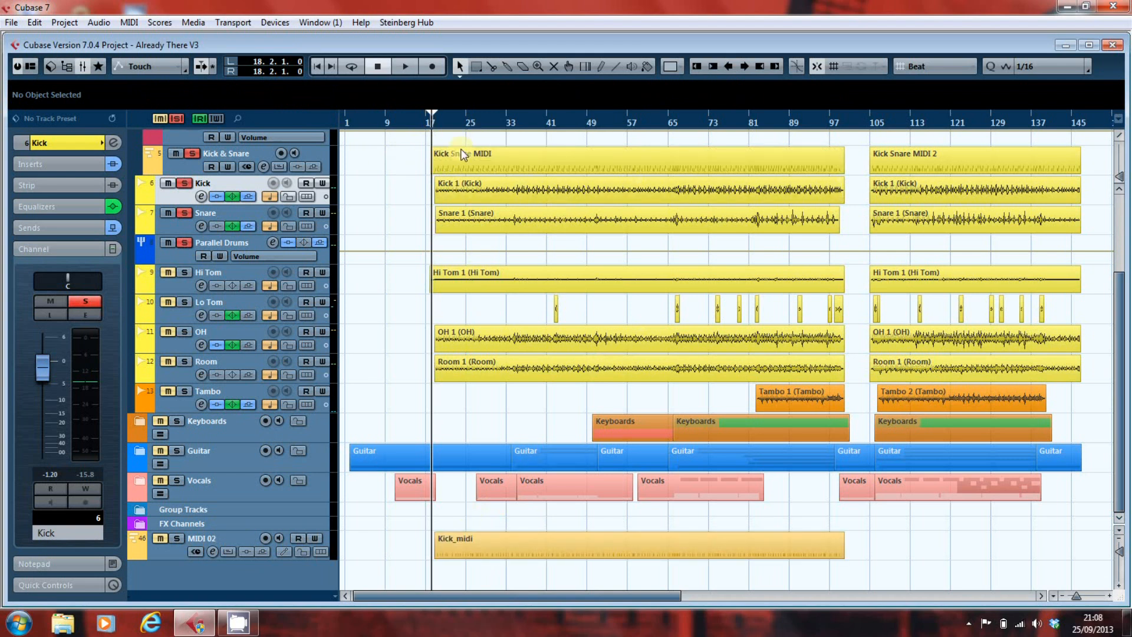
- Remove the MIDI 02 track together with its Kick_midi part
scroll(356, 320, "up", 5)
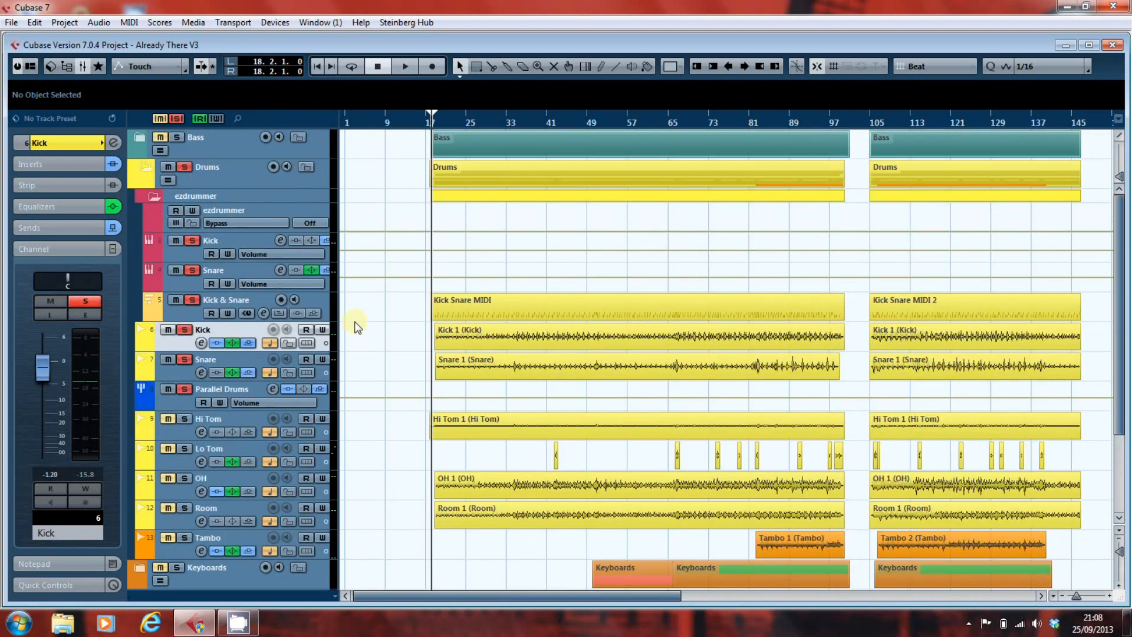
scroll(356, 321, "down", 5)
right_click(252, 538)
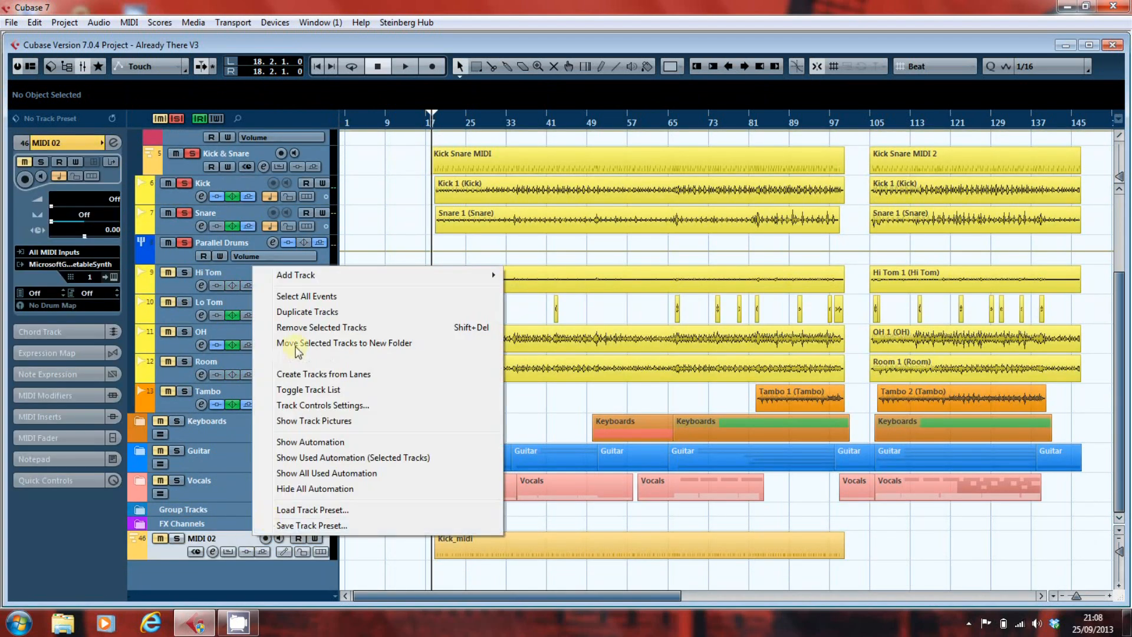
left_click(299, 332)
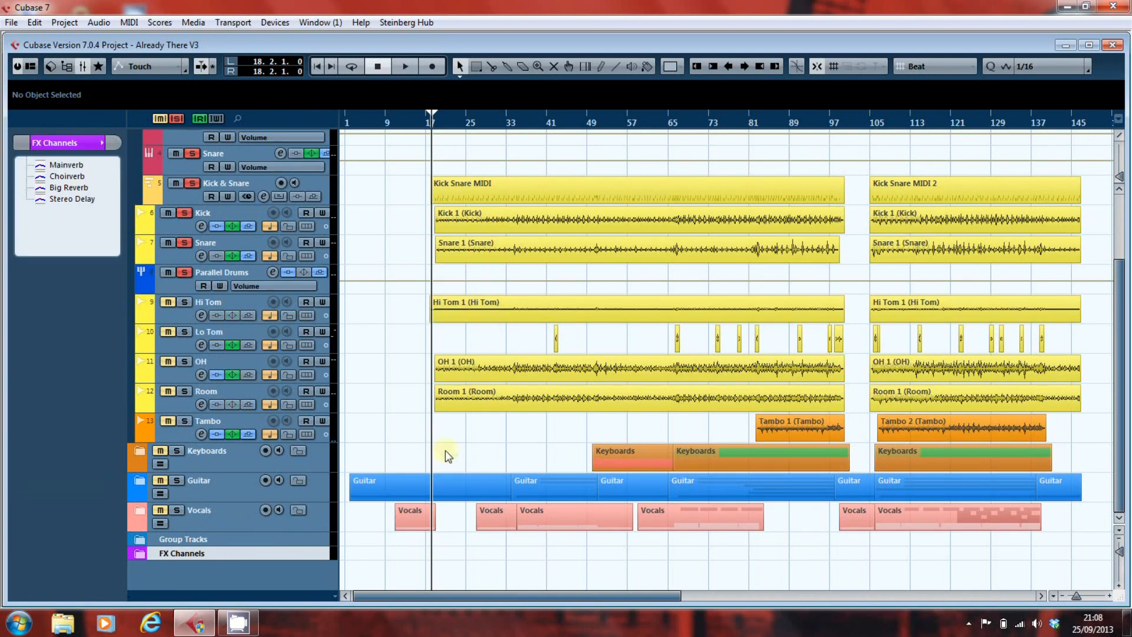
- Open the Kick Snare MIDI part in the Key Editor to examine its kick and snare notes, and return to the project
scroll(417, 405, "up", 3)
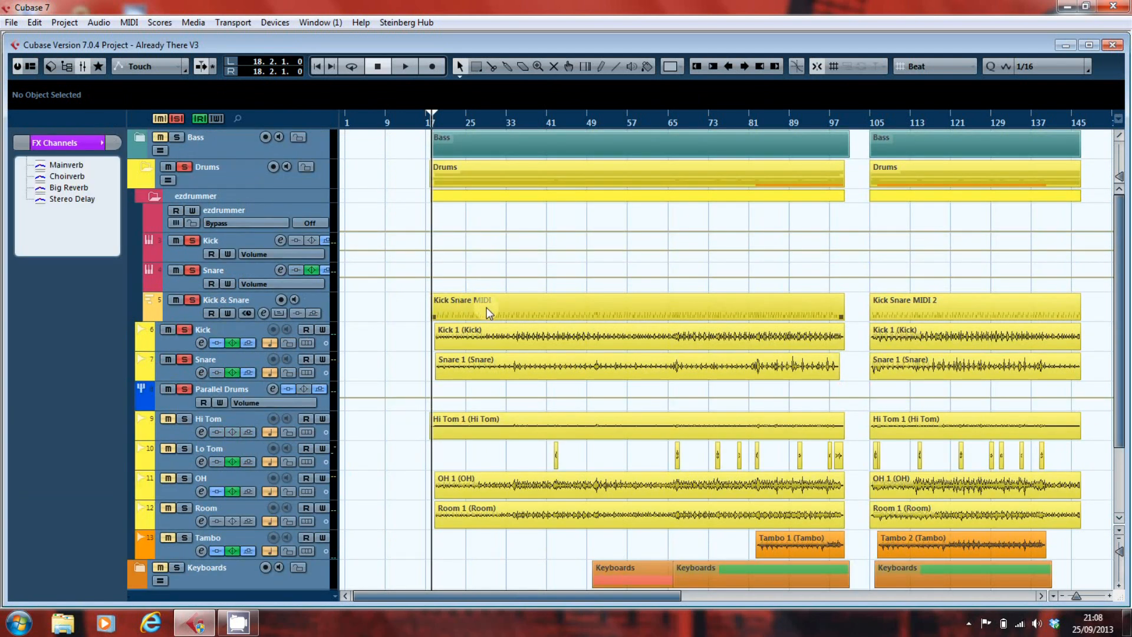
left_click(229, 194)
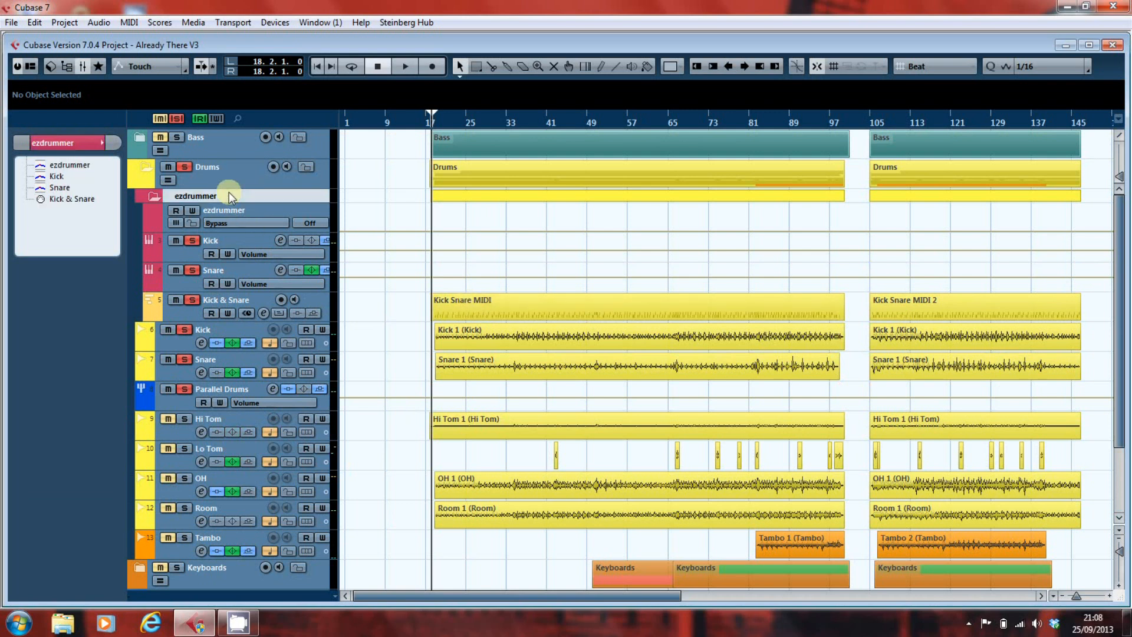
double_click(497, 302)
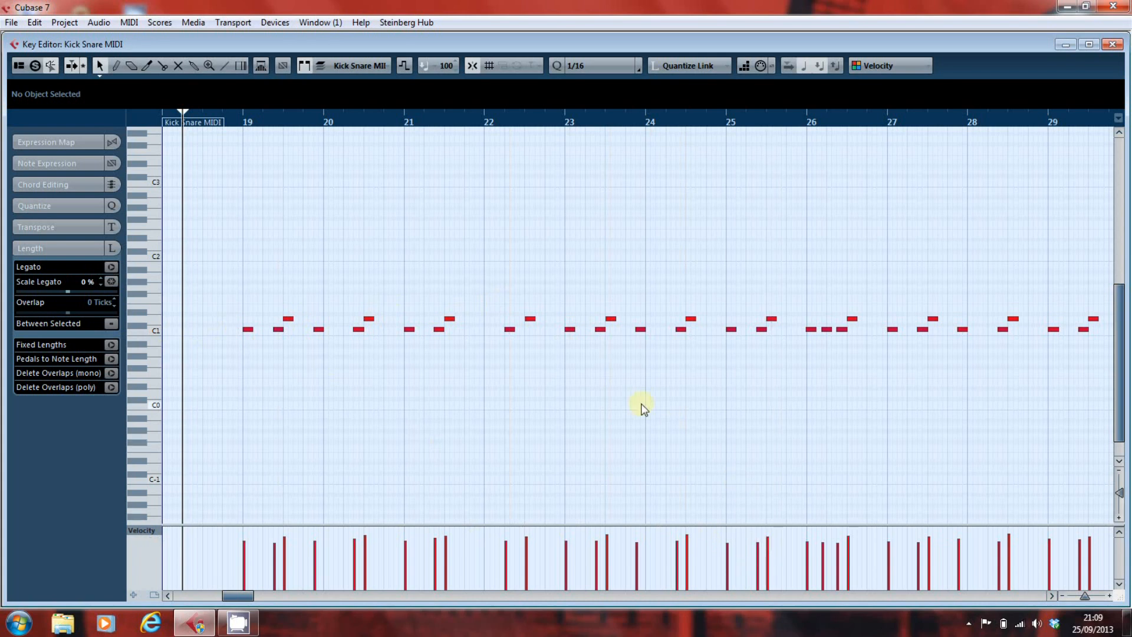
key("Escape")
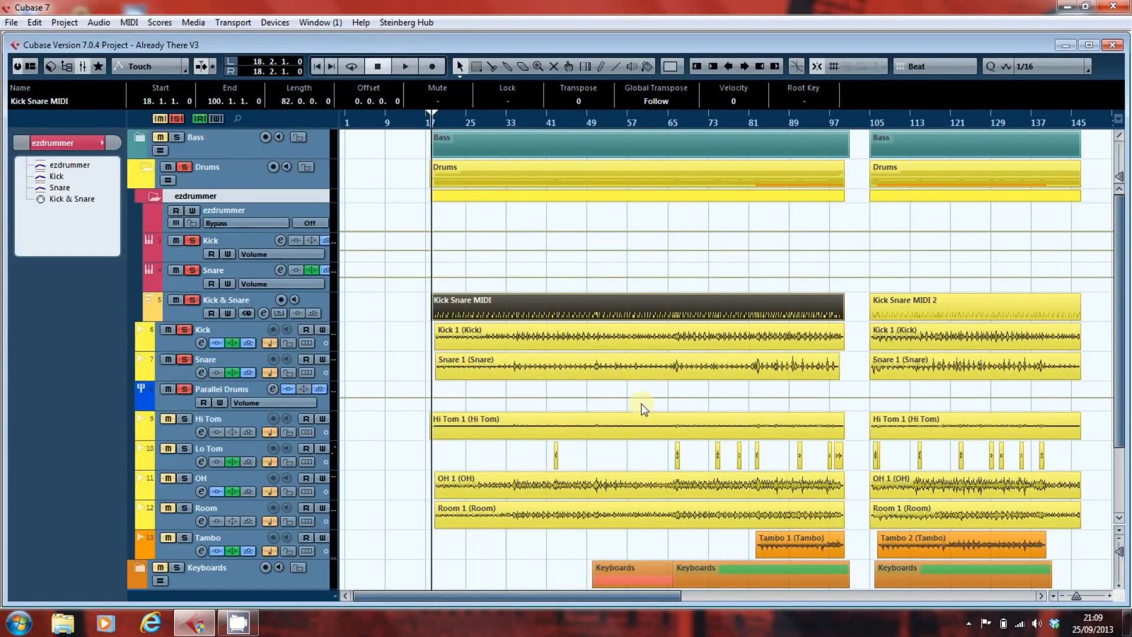
- Select the Kick & Snare track and open the ezdrummer instrument's interface from the VST Instruments rack
left_click(317, 300)
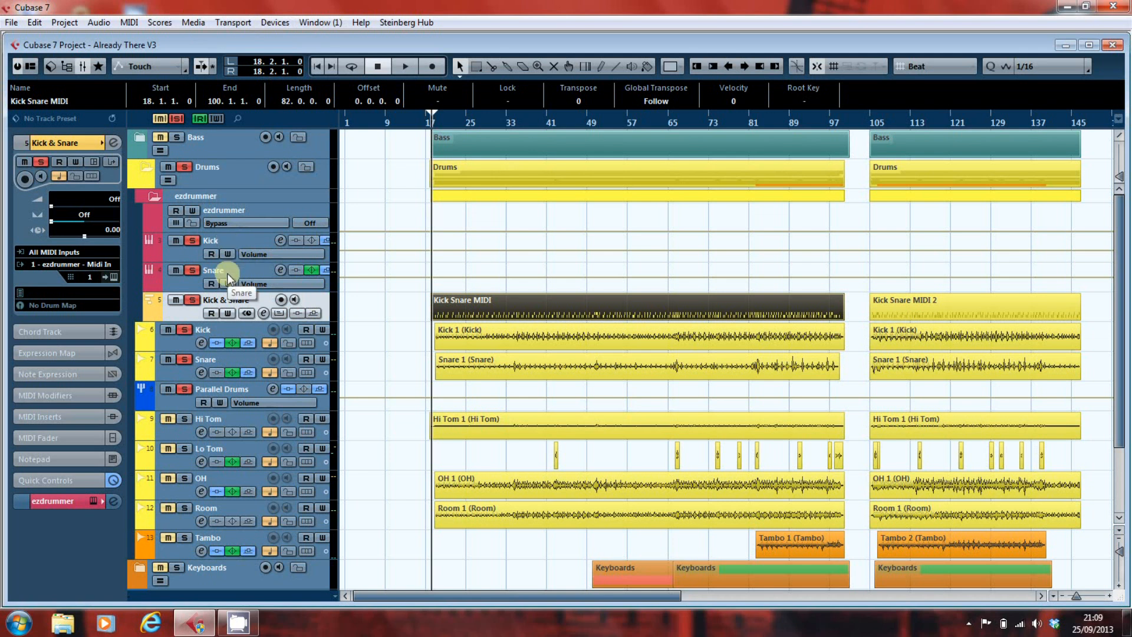
left_click(276, 23)
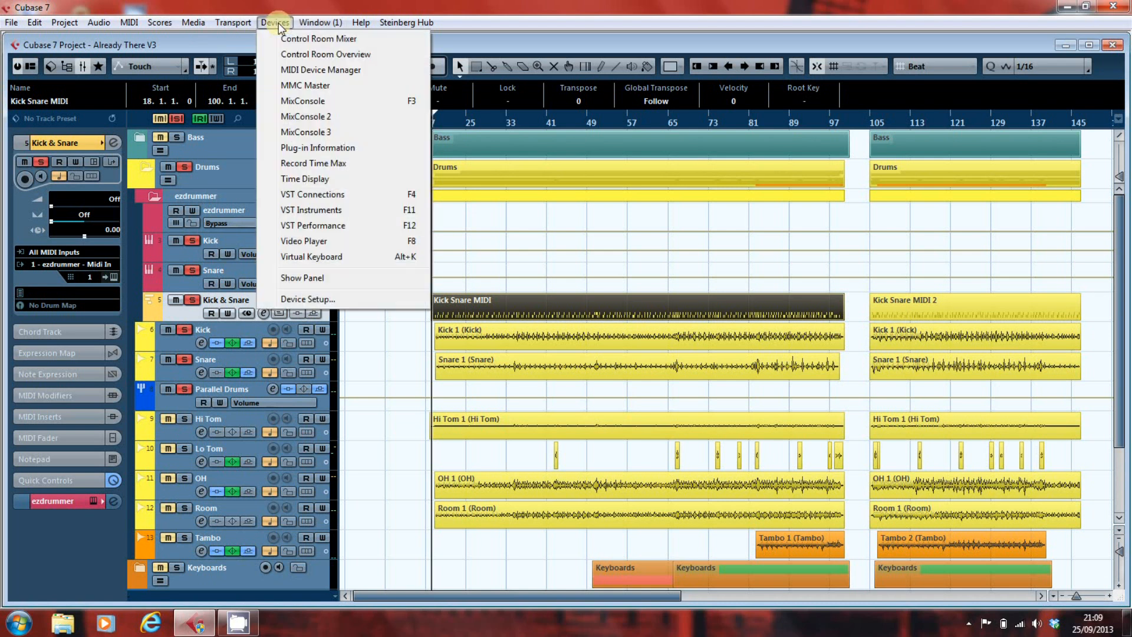
left_click(301, 211)
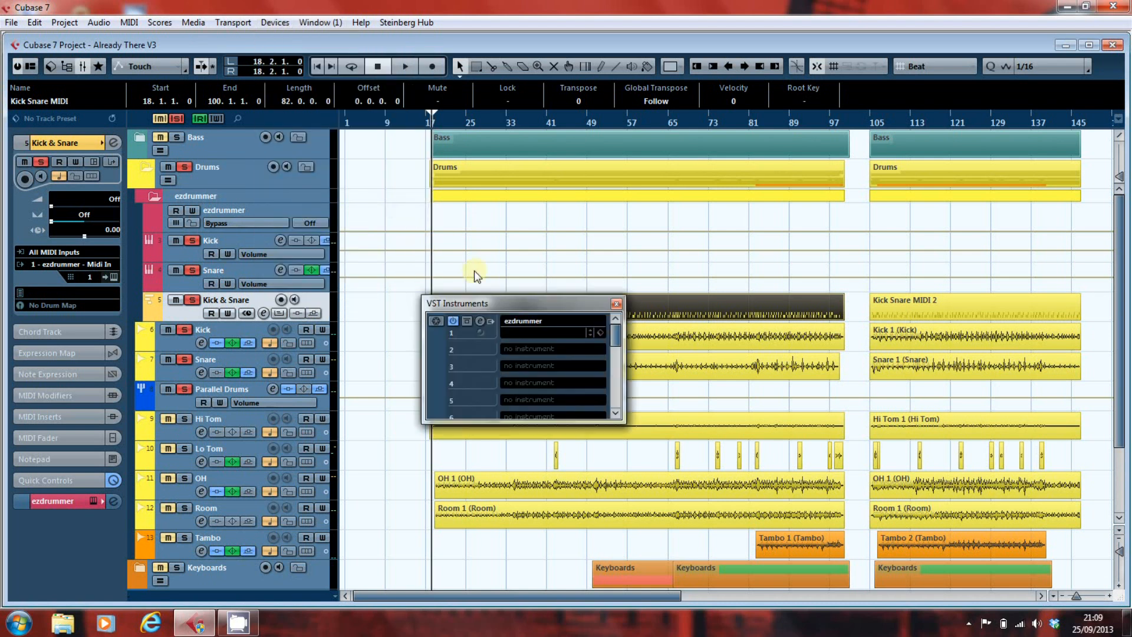
left_click(480, 323)
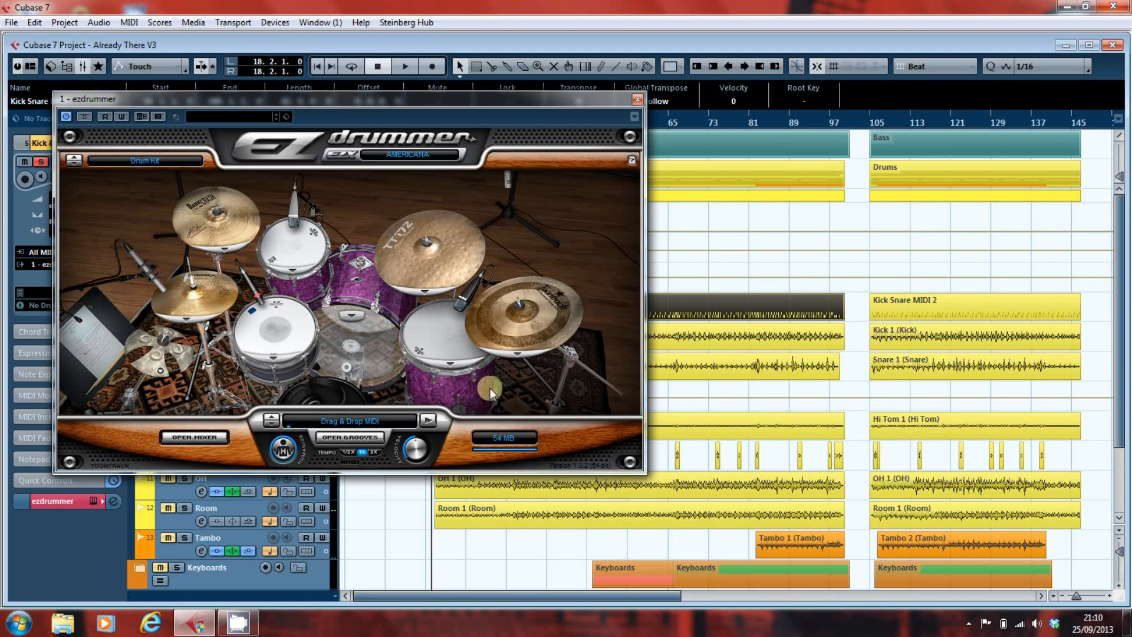
- Examine the sounds offered for the floor tom, Crash B and the large cymbal beside it in ezdrummer, keeping the current choices
left_click(451, 363)
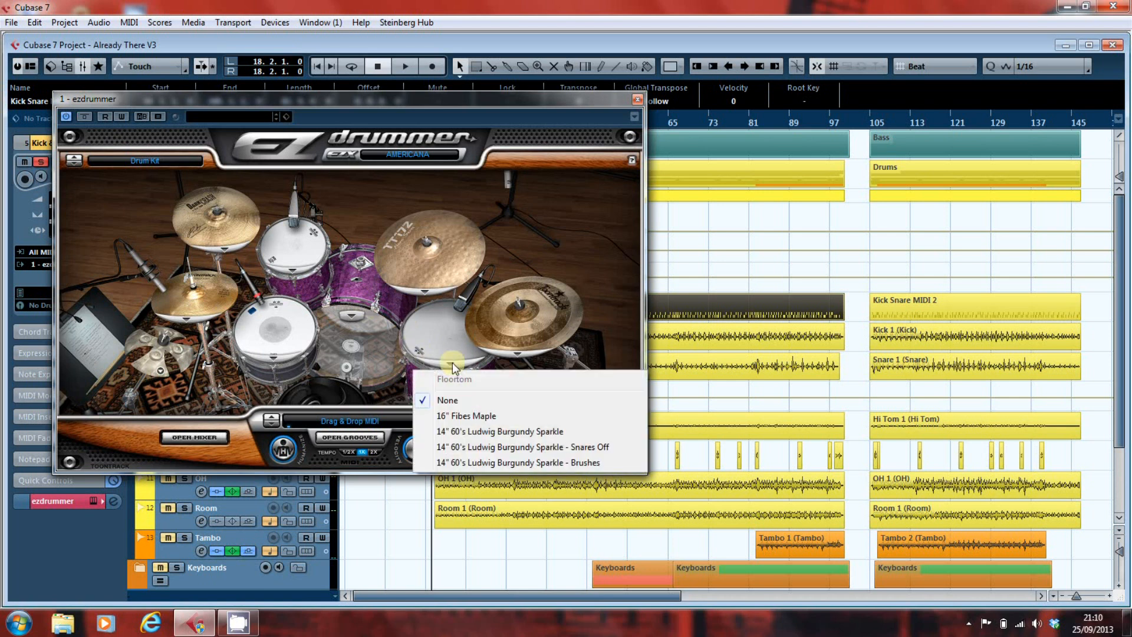
left_click(514, 353)
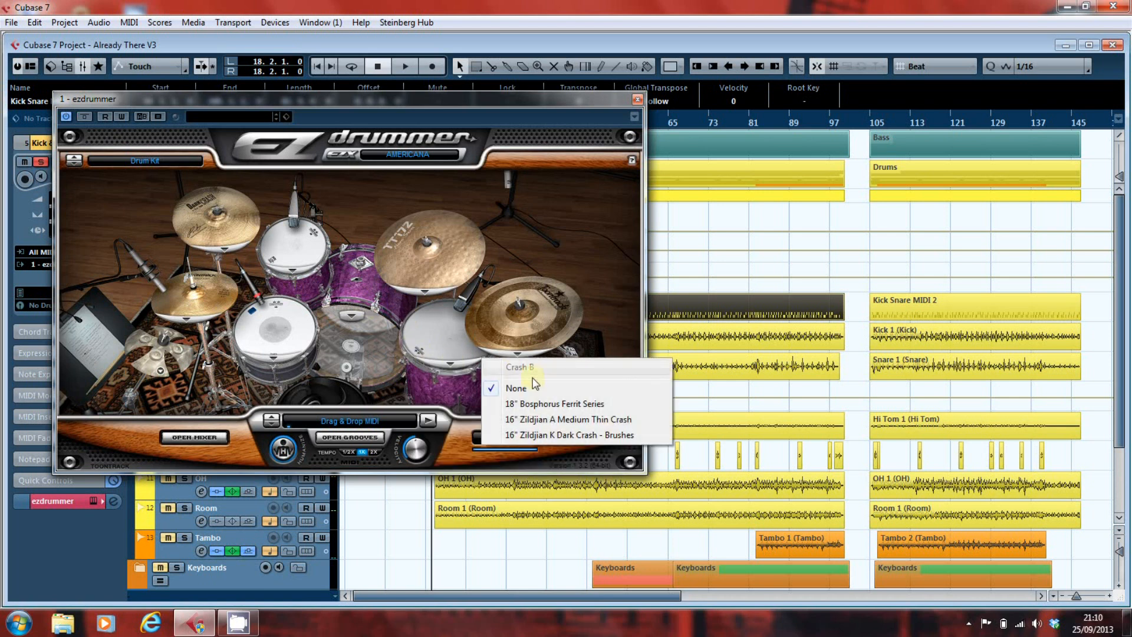
left_click(433, 291)
left_click(452, 328)
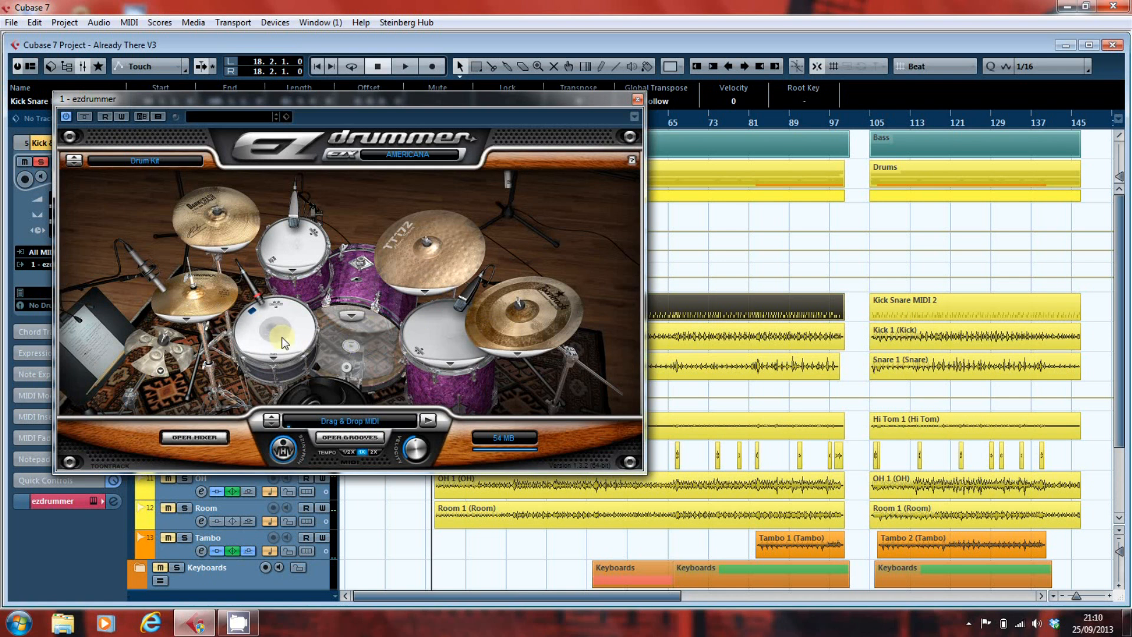
- Close the ezdrummer interface and the VST Instruments rack, and deselect the Kick Snare MIDI part
left_click(637, 99)
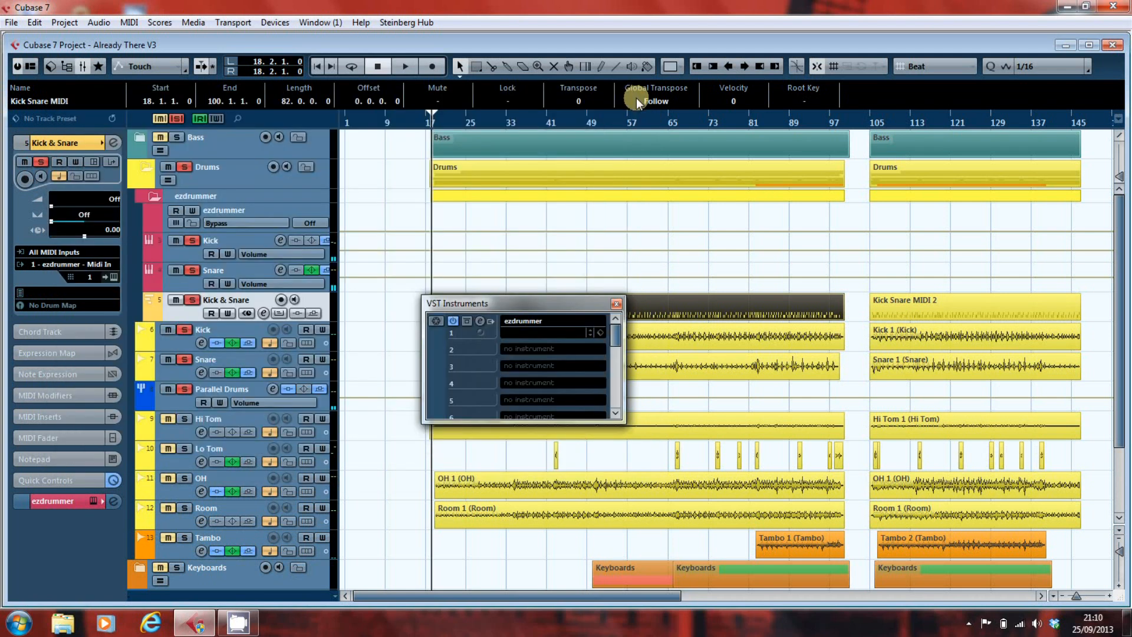
left_click(616, 304)
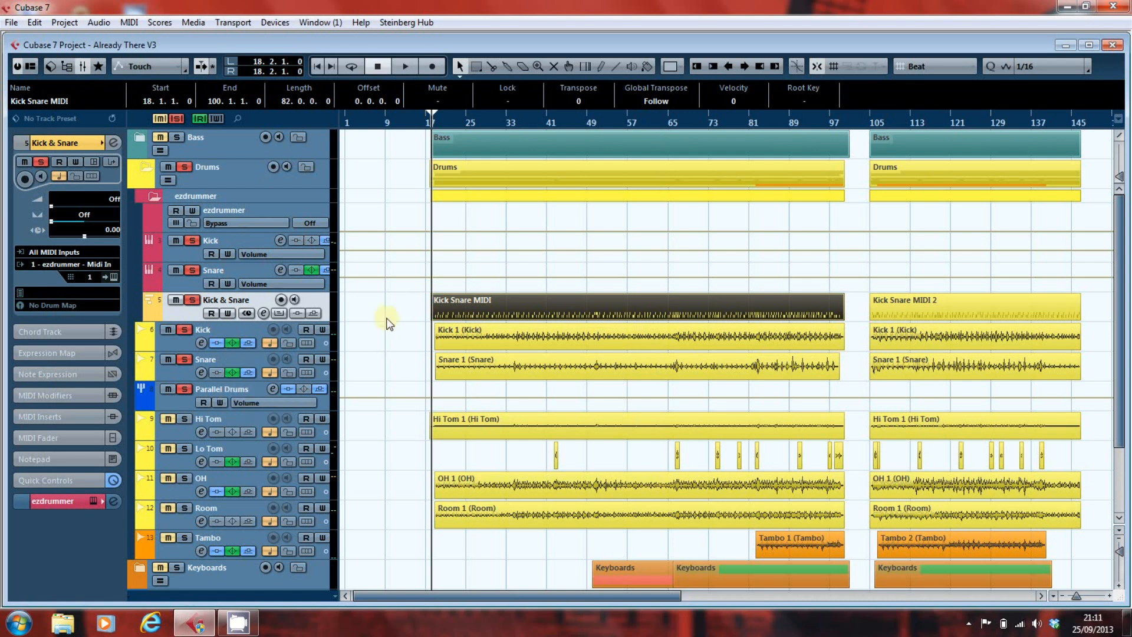
left_click(402, 303)
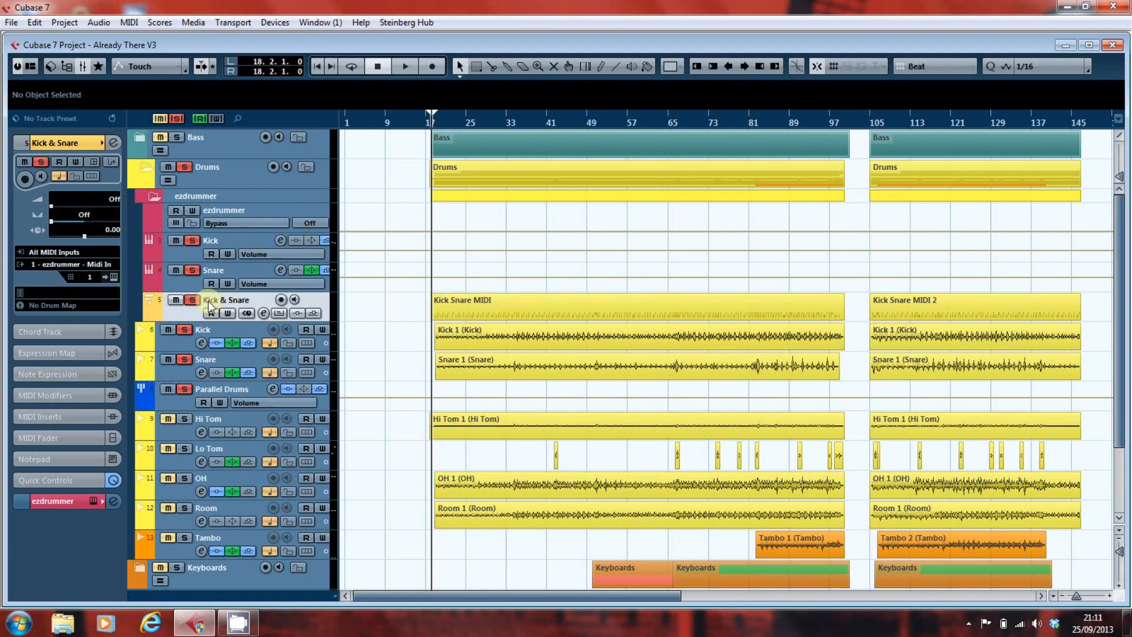
- Take the Kick & Snare MIDI track out of solo, mute it, and play the project to audition the recorded kick and snare alone
left_click(192, 300)
left_click(175, 300)
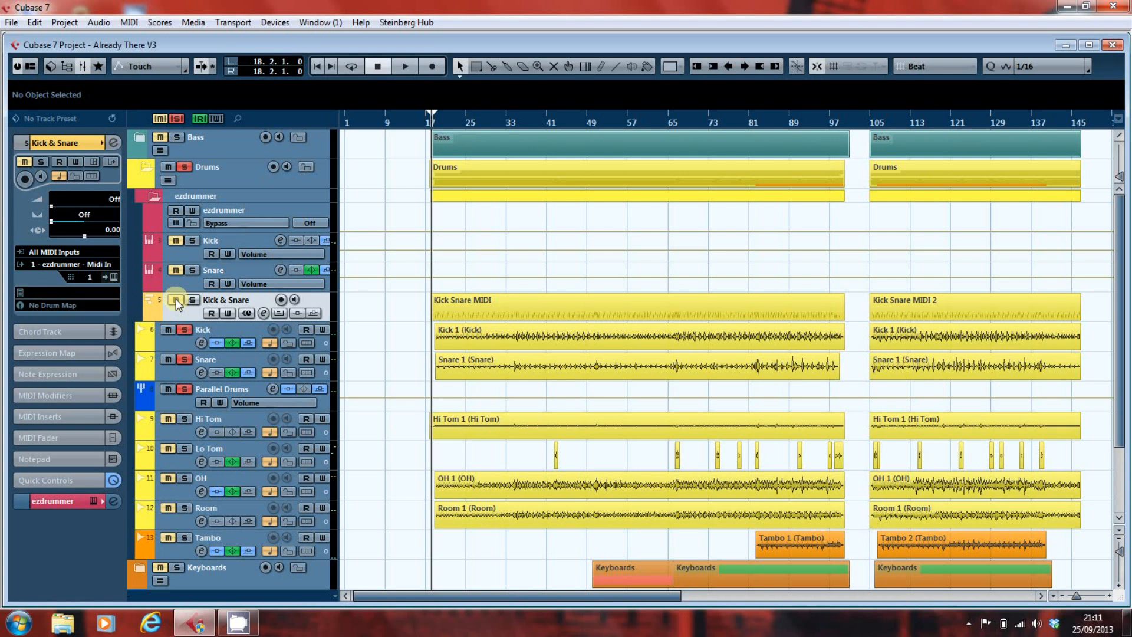
key("space")
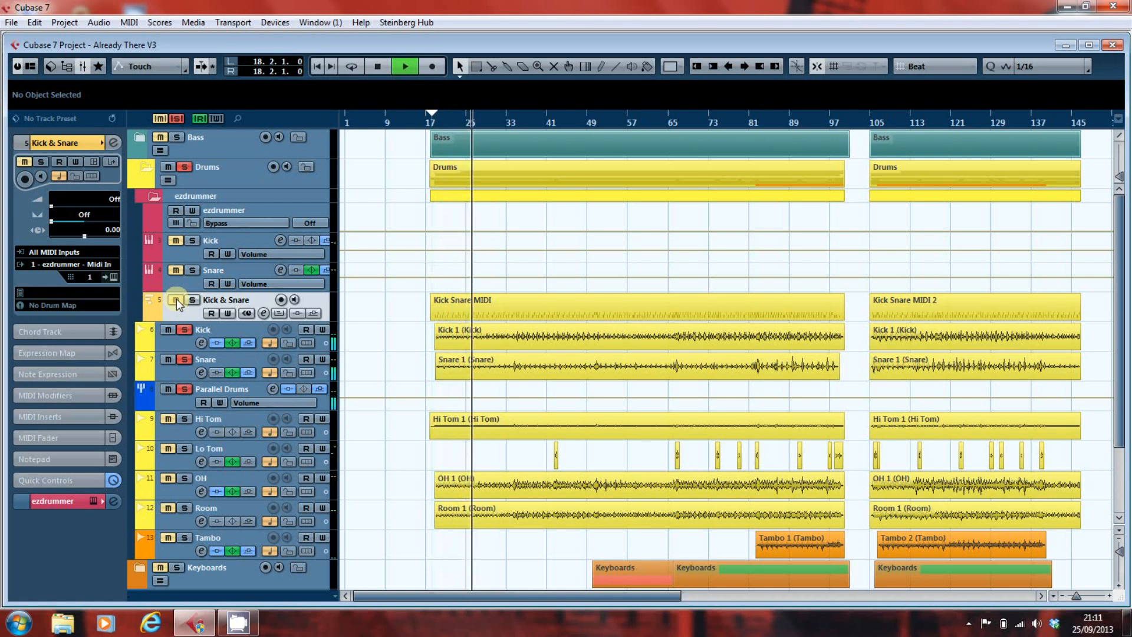
- Bring the Kick & Snare MIDI track and ezdrummer's Kick and Snare outputs back in during playback to hear the samples with the recorded drums
left_click(176, 300)
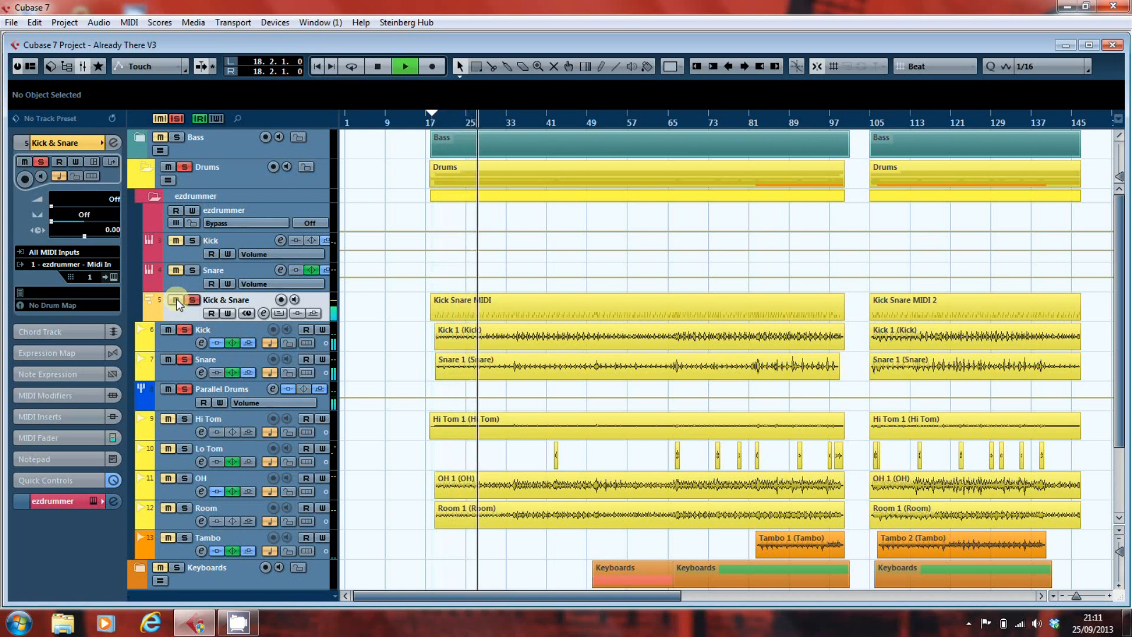
left_click(175, 242)
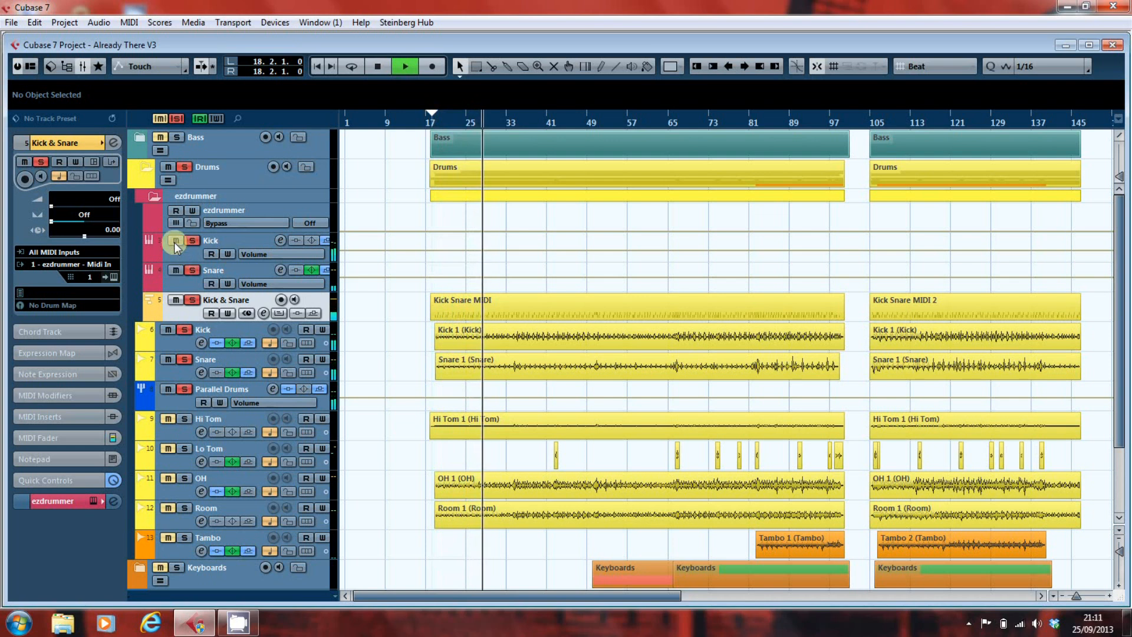